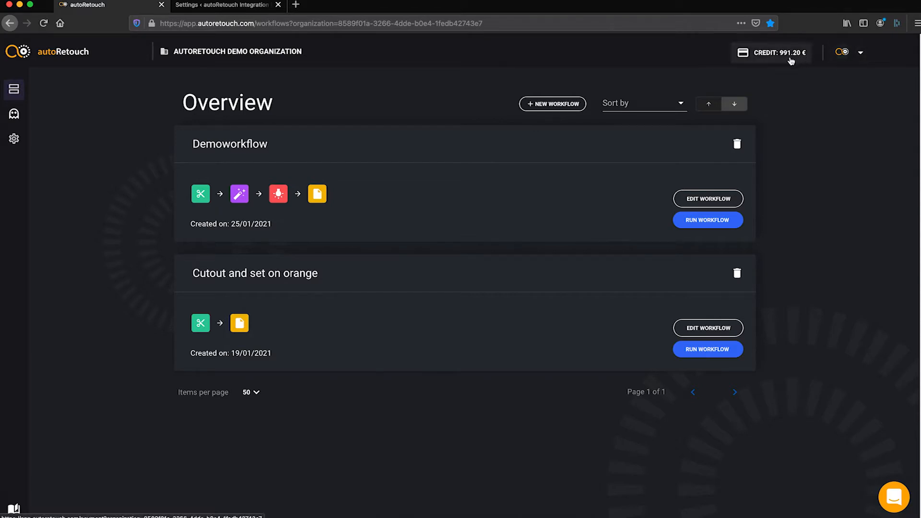
Connect the autoRetouch account in the WordPress plugin settings and confirm the device after comparing the verification codes on both pages
{"action": "left_click", "coordinate": [207, 9]}
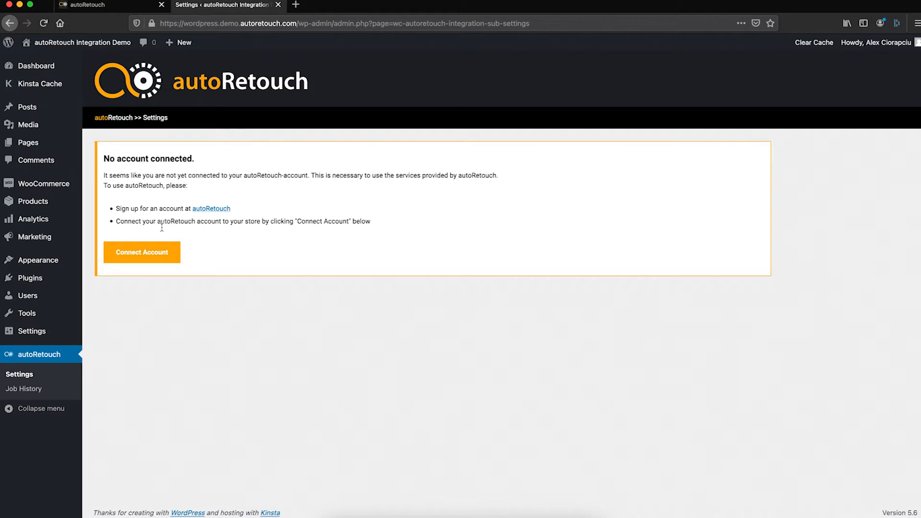
{"action": "left_click", "coordinate": [154, 255]}
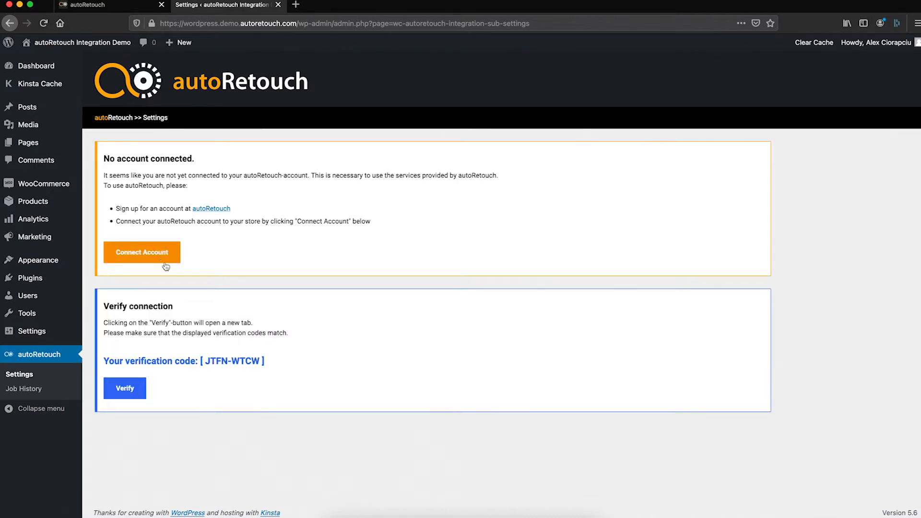
{"action": "left_click", "coordinate": [125, 390]}
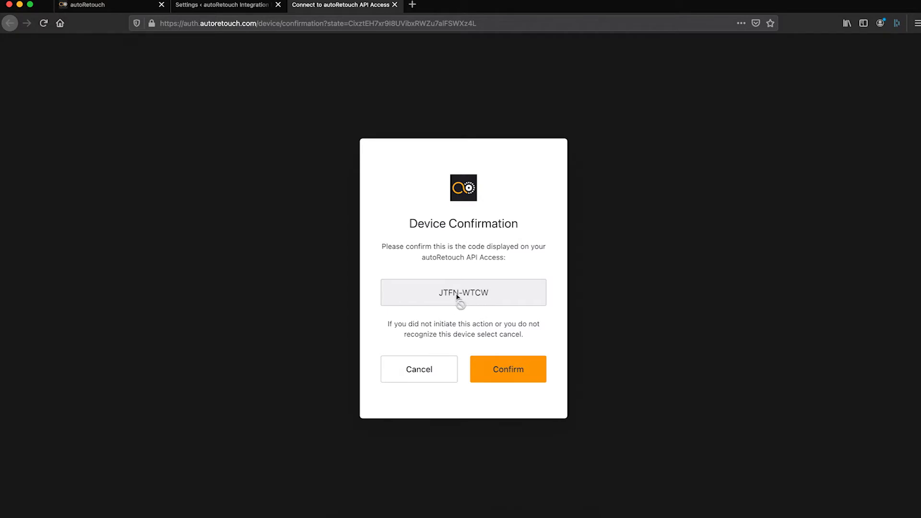
{"action": "left_click", "coordinate": [239, 12]}
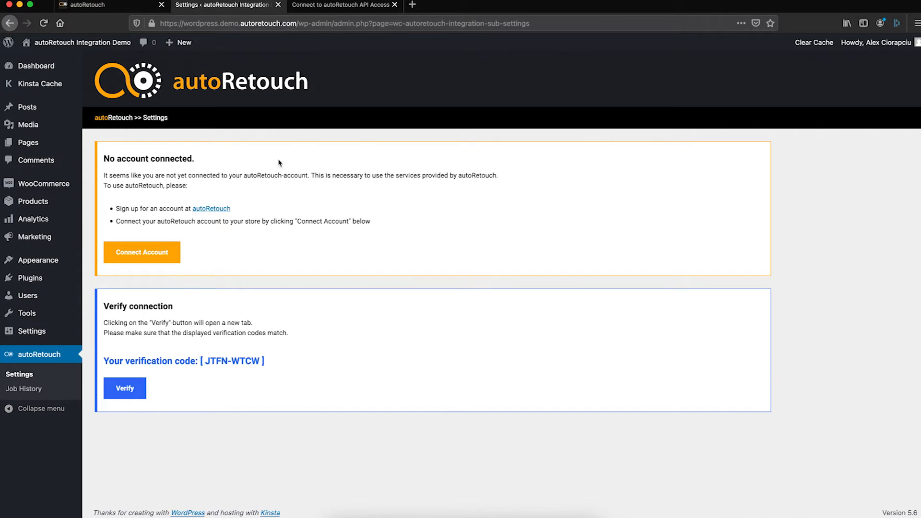
{"action": "left_click", "coordinate": [325, 11]}
{"action": "left_click", "coordinate": [521, 374]}
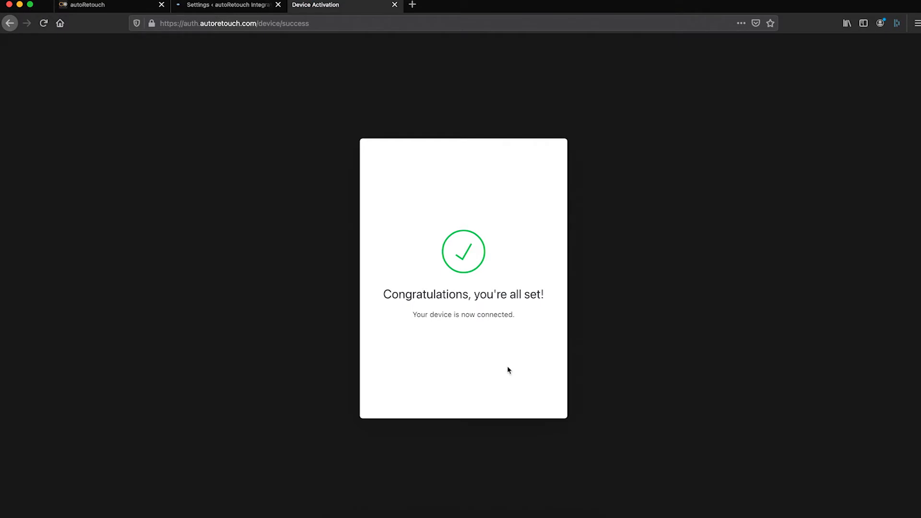
Compare the organization, balance and workflows in the WordPress plugin settings with those on the autoRetouch platform
{"action": "left_click", "coordinate": [121, 8]}
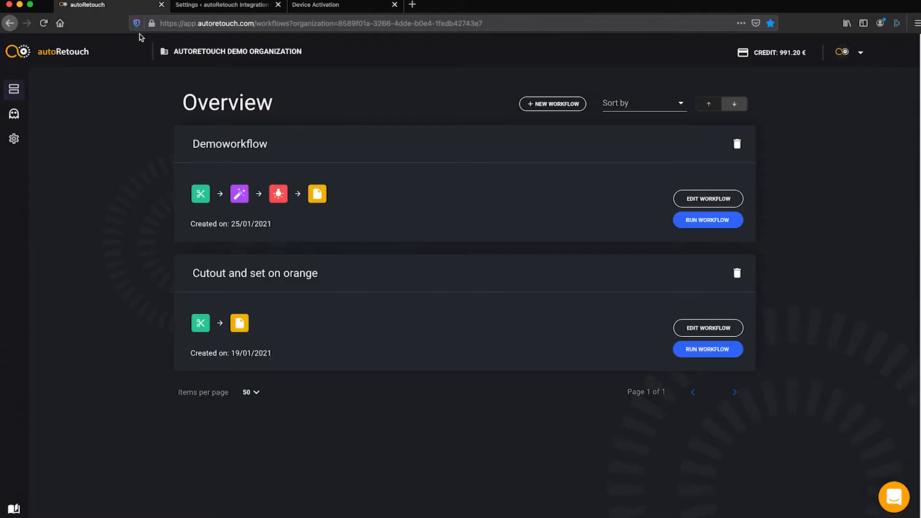
{"action": "left_click", "coordinate": [202, 7]}
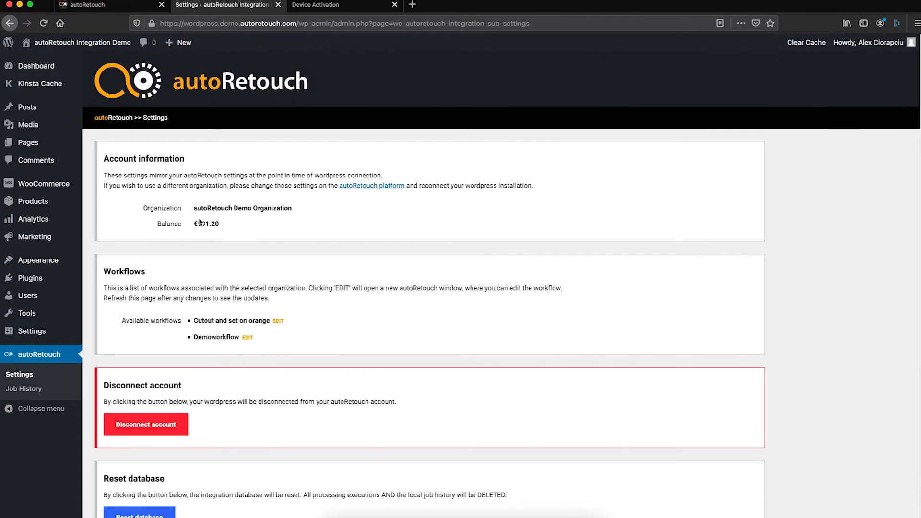
{"action": "left_click", "coordinate": [125, 8]}
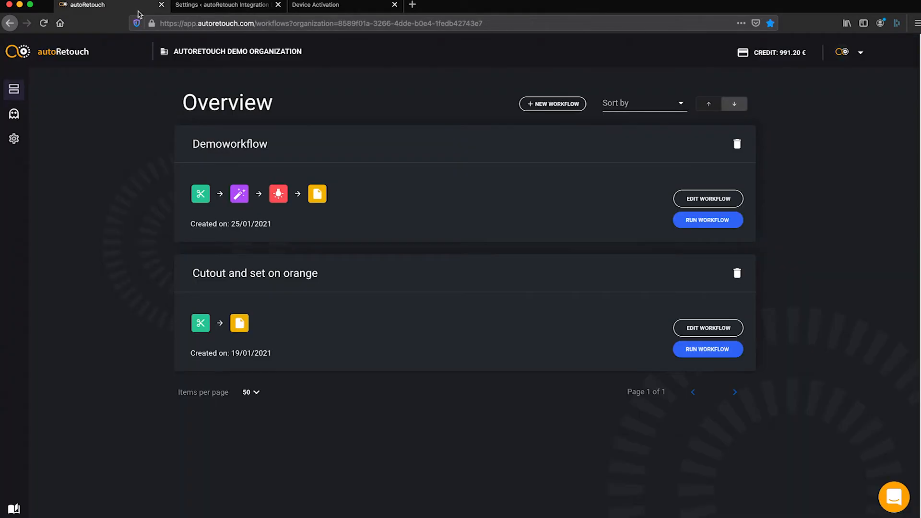
{"action": "left_click", "coordinate": [202, 6]}
{"action": "scroll", "coordinate": [210, 334], "scroll_direction": "down", "scroll_amount": 1}
{"action": "scroll", "coordinate": [210, 335], "scroll_direction": "down", "scroll_amount": 2}
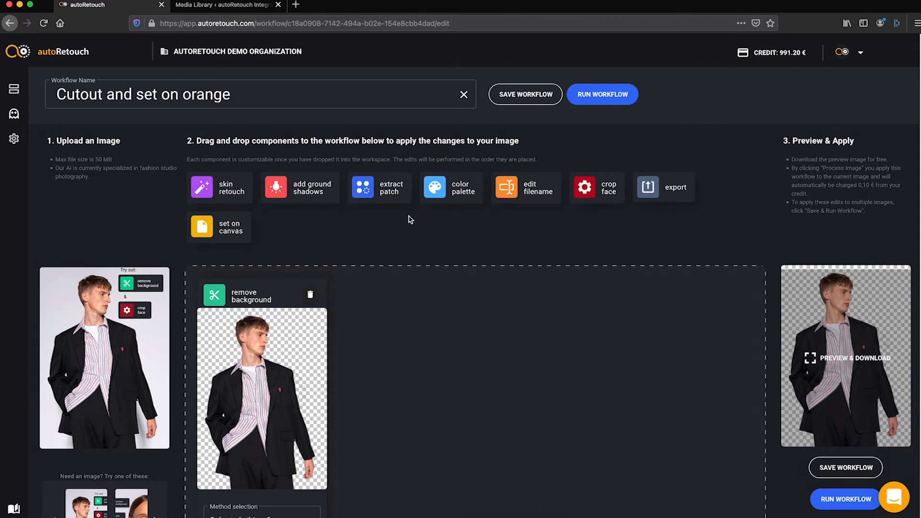
Add a set on canvas component after remove background in the "Cutout and set on orange" workflow
{"action": "left_click_drag", "start_coordinate": [231, 225], "coordinate": [422, 335]}
{"action": "scroll", "coordinate": [424, 336], "scroll_direction": "down", "scroll_amount": 2}
{"action": "scroll", "coordinate": [424, 336], "scroll_direction": "down", "scroll_amount": 3}
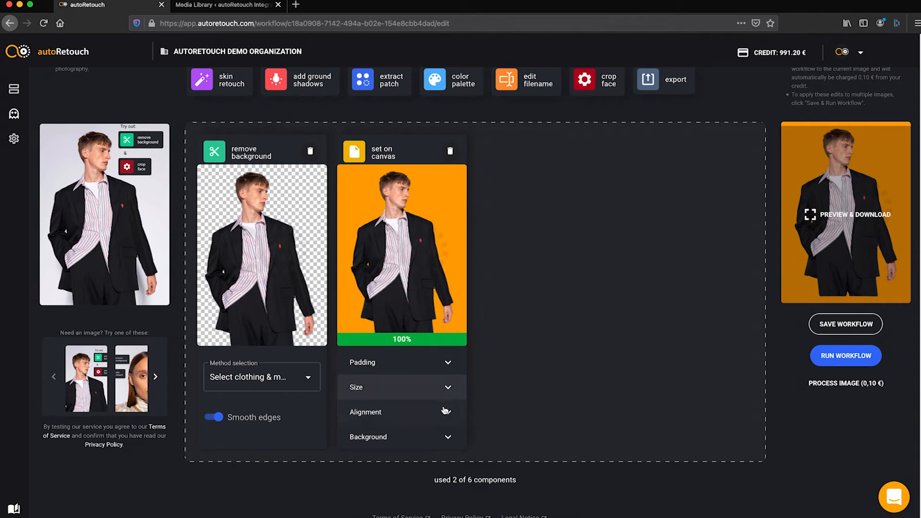
Review the canvas component's background and size options, and save the workflow
{"action": "left_click", "coordinate": [448, 436]}
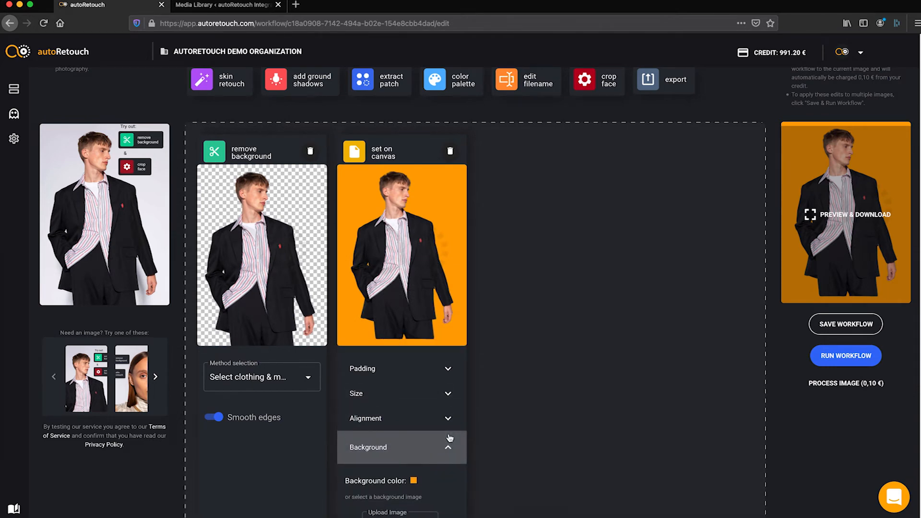
{"action": "left_click", "coordinate": [449, 395]}
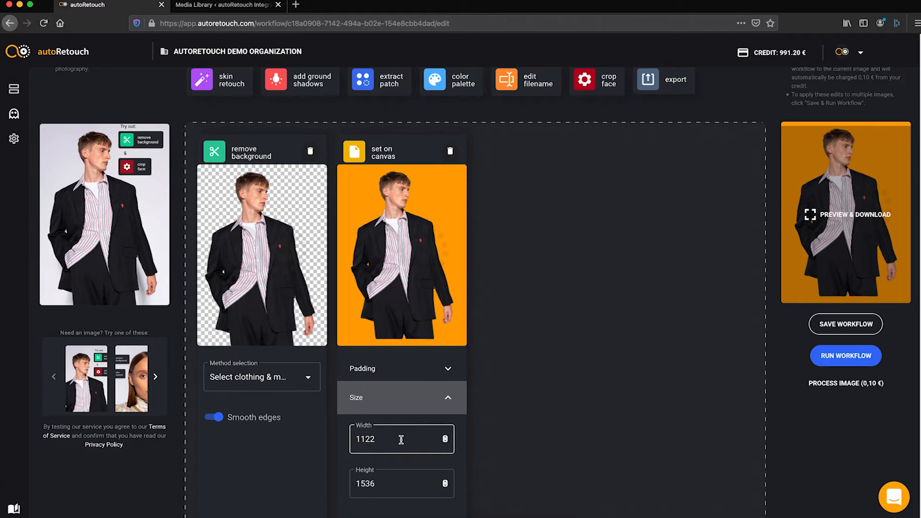
{"action": "scroll", "coordinate": [401, 439], "scroll_direction": "up", "scroll_amount": 3}
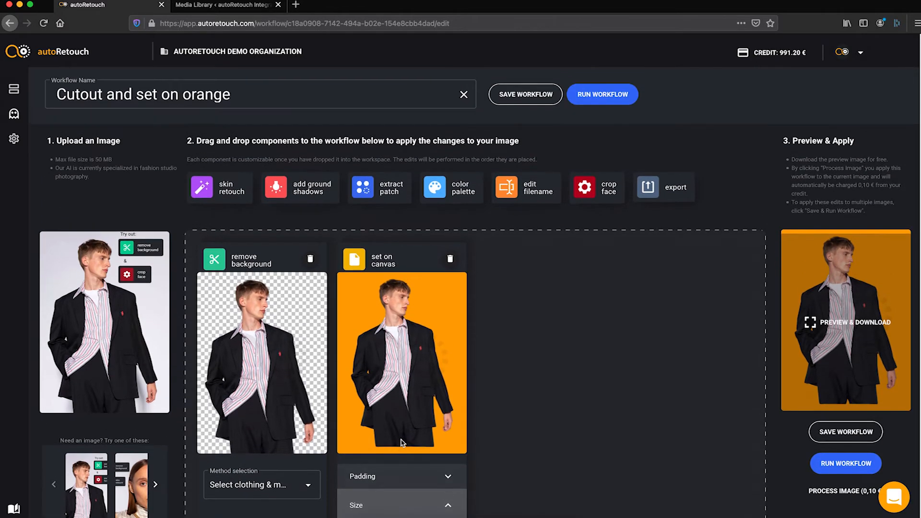
{"action": "left_click", "coordinate": [533, 105]}
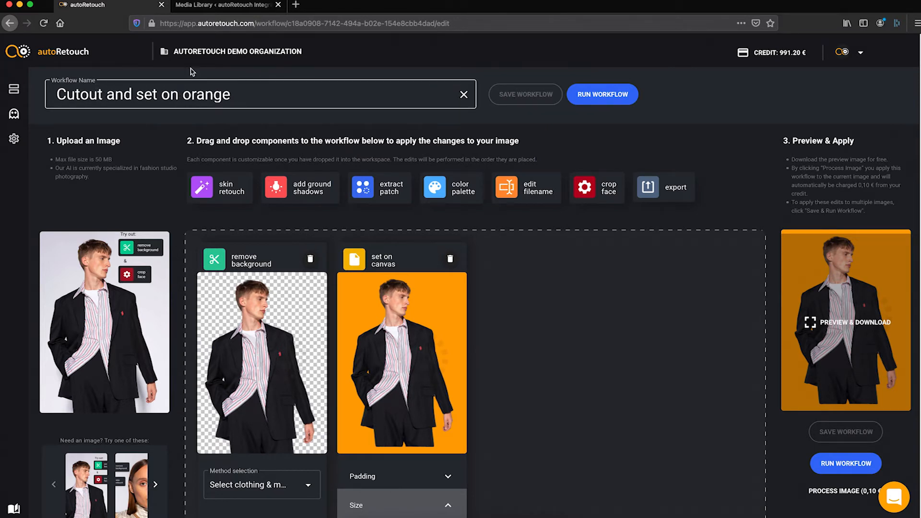
Submit the unretouched dark coat photo from the WordPress media library to autoRetouch with the "Cutout and set on orange" workflow
{"action": "left_click", "coordinate": [210, 7]}
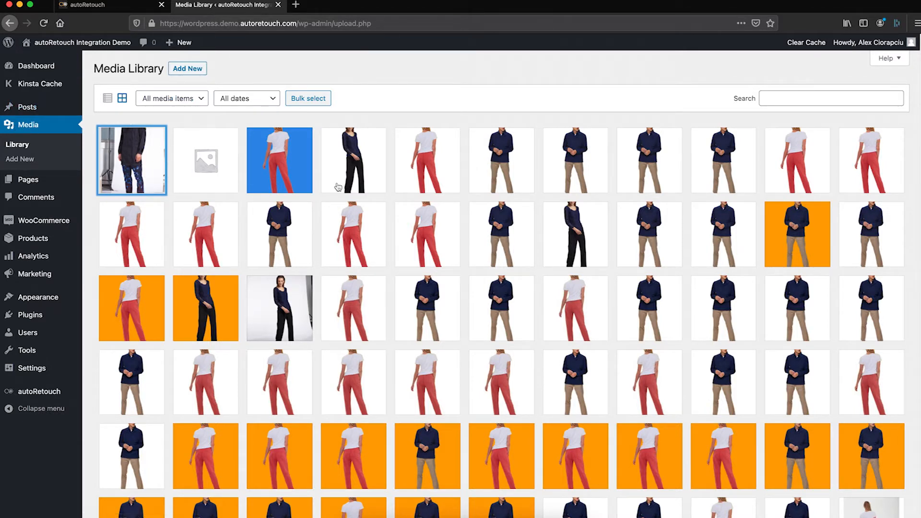
{"action": "left_click", "coordinate": [124, 171]}
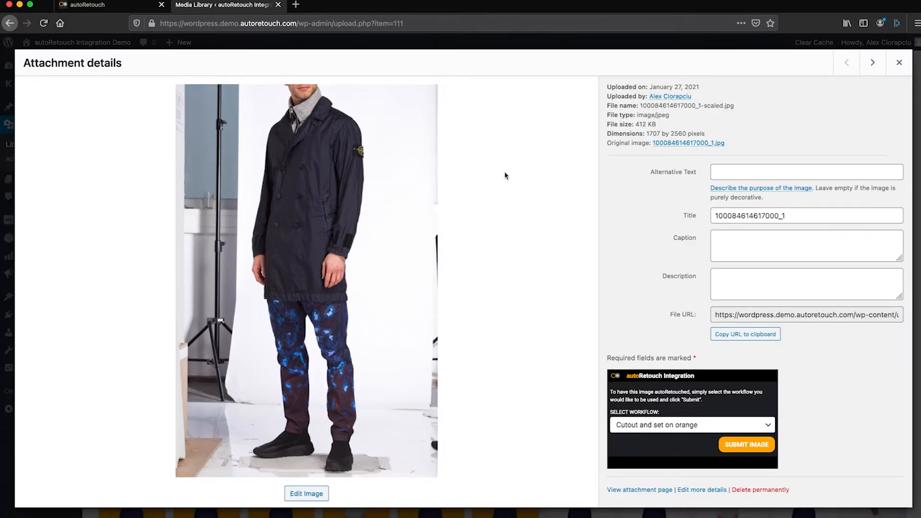
{"action": "left_click", "coordinate": [767, 427]}
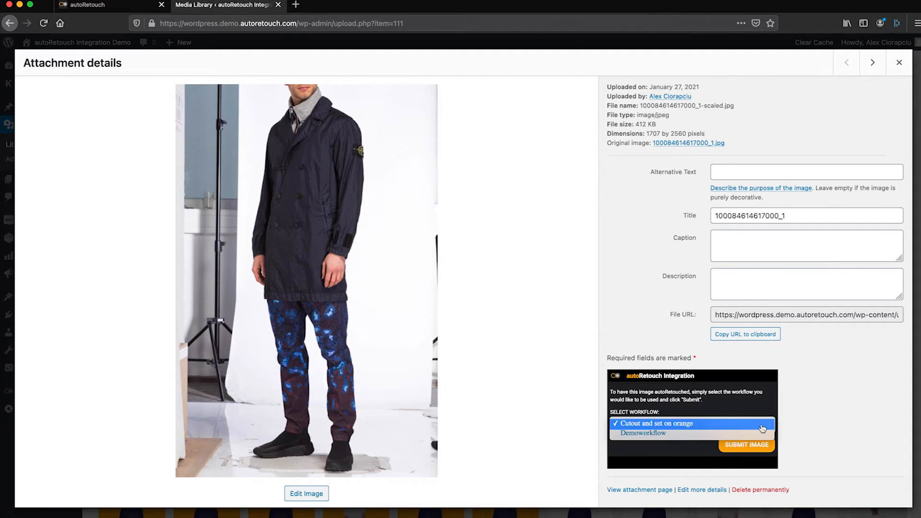
{"action": "left_click", "coordinate": [763, 426]}
{"action": "left_click", "coordinate": [762, 445]}
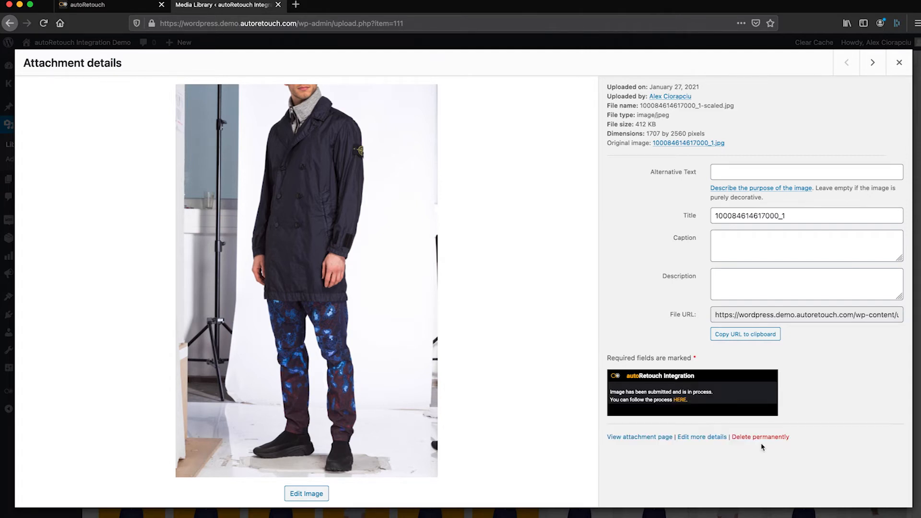
Check the submitted image's status in the job history and open the retouched orange-background image in the media library
{"action": "left_click", "coordinate": [680, 401]}
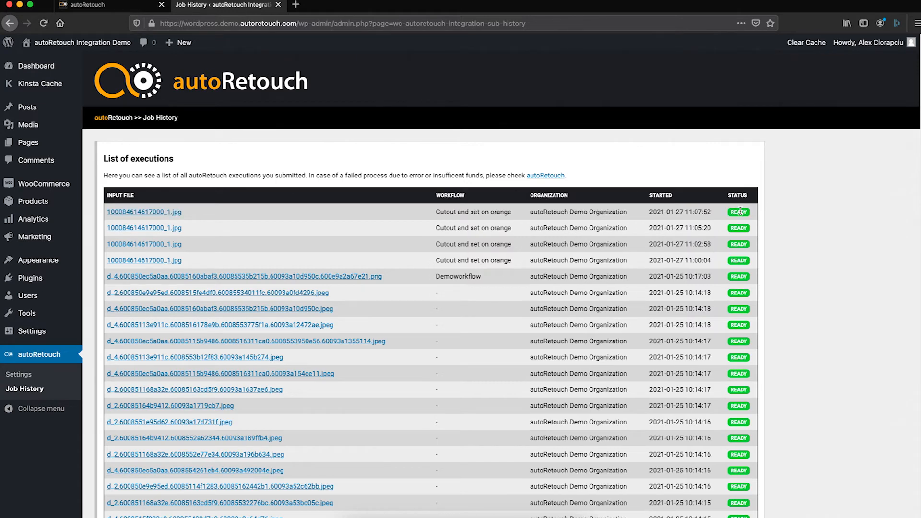
{"action": "left_click", "coordinate": [31, 125]}
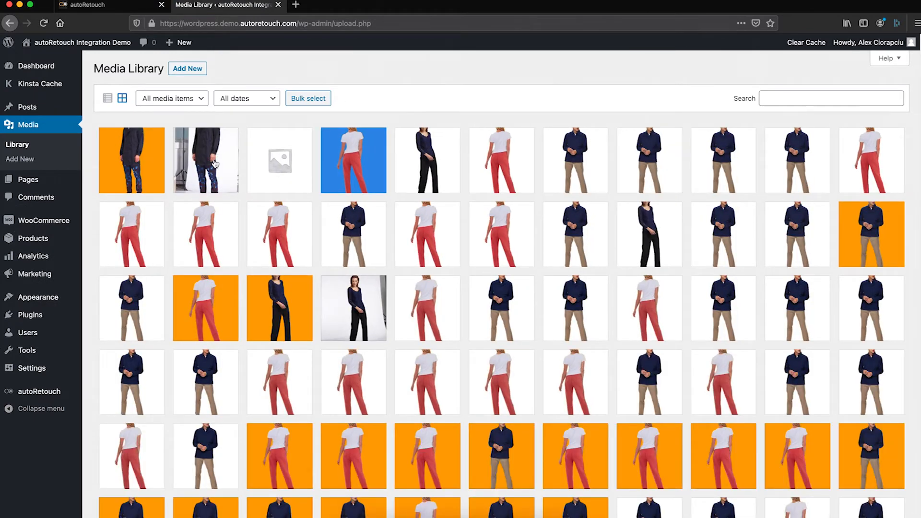
{"action": "left_click", "coordinate": [140, 150]}
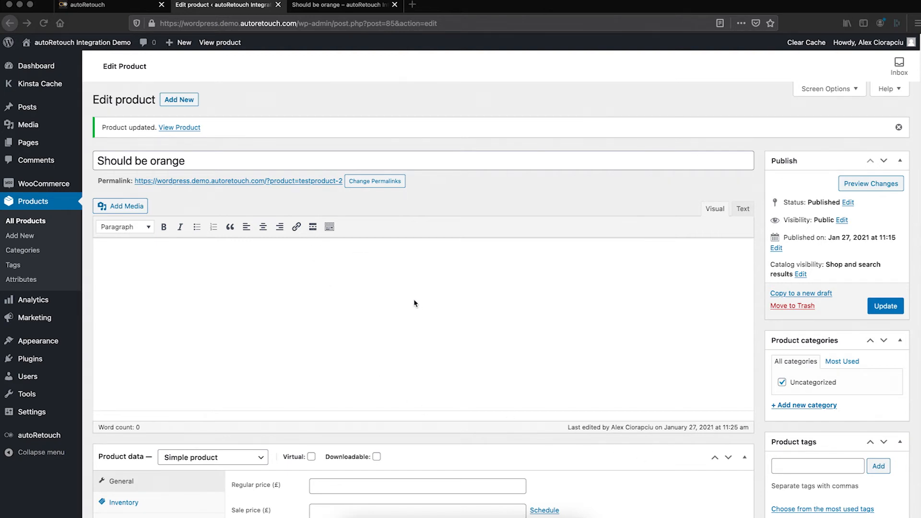
Examine the product image settings of the "Should be orange" product and its shop page preview
{"action": "scroll", "coordinate": [414, 303], "scroll_direction": "down", "scroll_amount": 5}
{"action": "scroll", "coordinate": [450, 241], "scroll_direction": "up", "scroll_amount": 5}
{"action": "scroll", "coordinate": [469, 257], "scroll_direction": "down", "scroll_amount": 6}
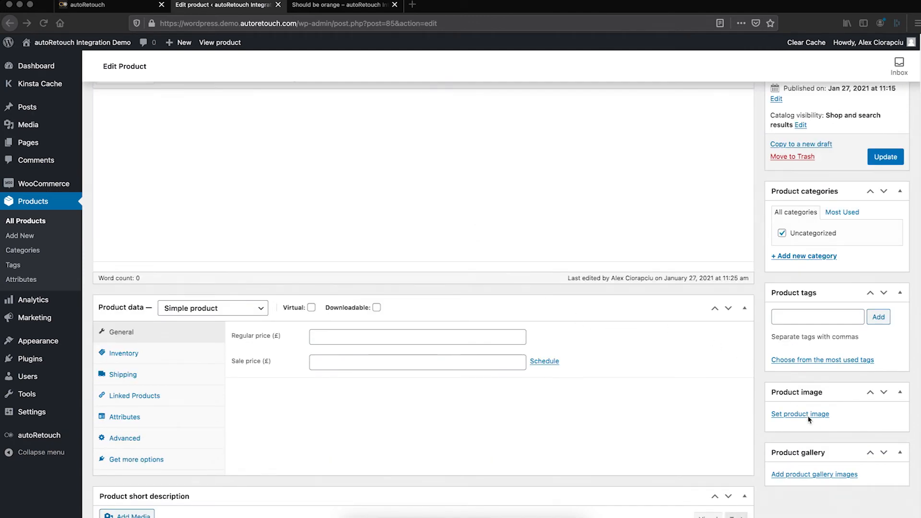
{"action": "left_click", "coordinate": [320, 6]}
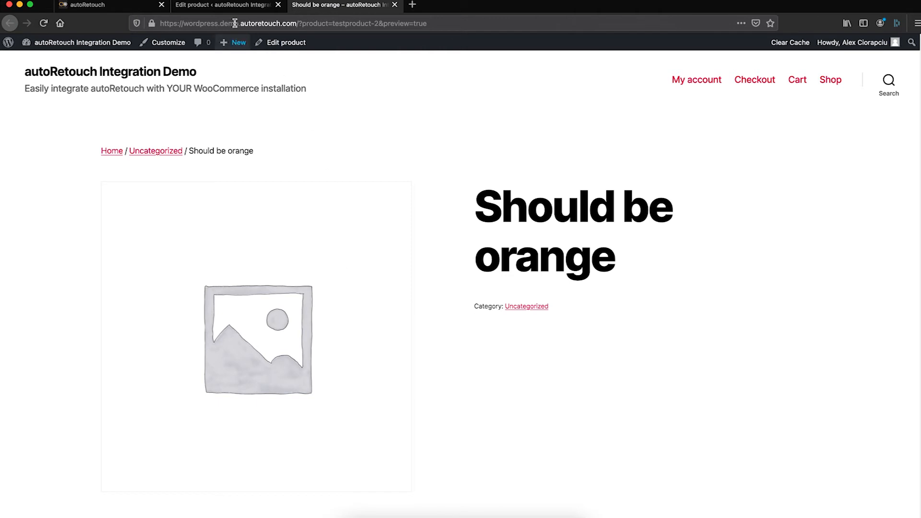
{"action": "left_click", "coordinate": [232, 6]}
Set the unretouched studio photo of the dark coat as the product image and update the product
{"action": "left_click", "coordinate": [806, 414]}
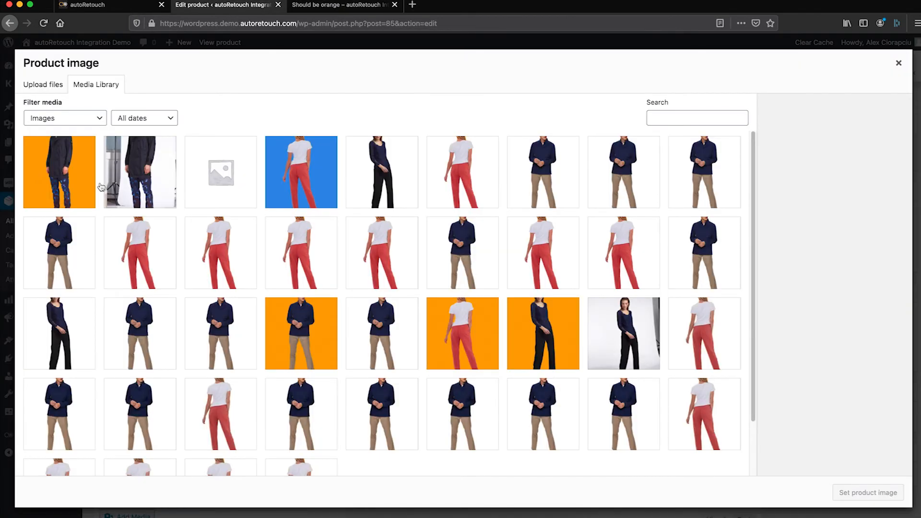
{"action": "left_click", "coordinate": [144, 177]}
{"action": "left_click", "coordinate": [897, 494]}
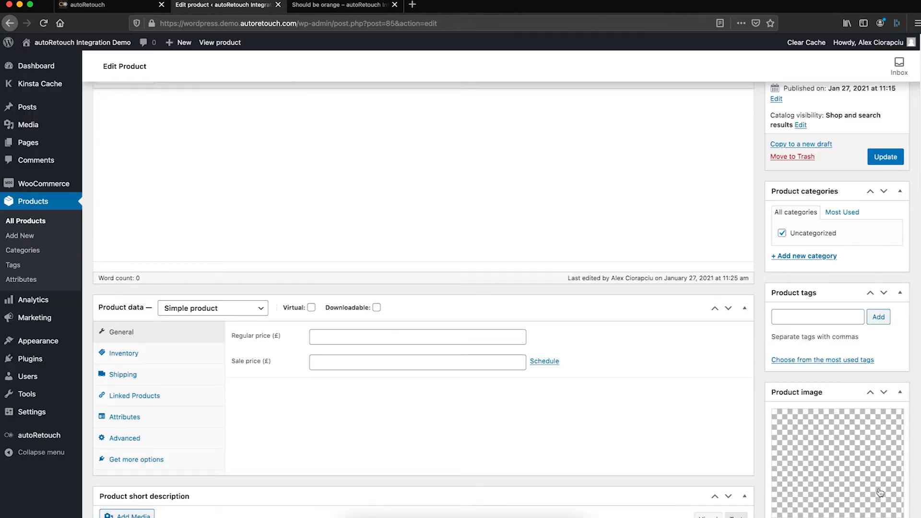
{"action": "scroll", "coordinate": [799, 365], "scroll_direction": "down", "scroll_amount": 3}
{"action": "scroll", "coordinate": [804, 323], "scroll_direction": "up", "scroll_amount": 5}
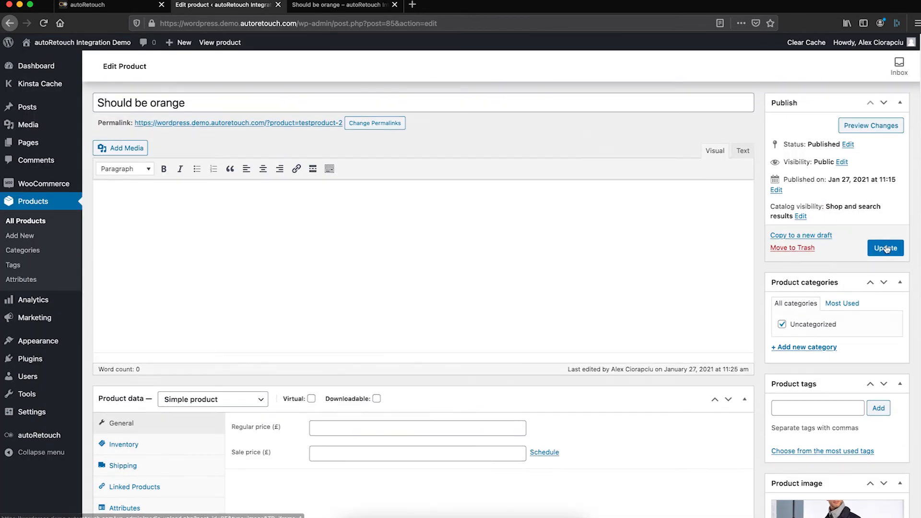
{"action": "left_click", "coordinate": [885, 247]}
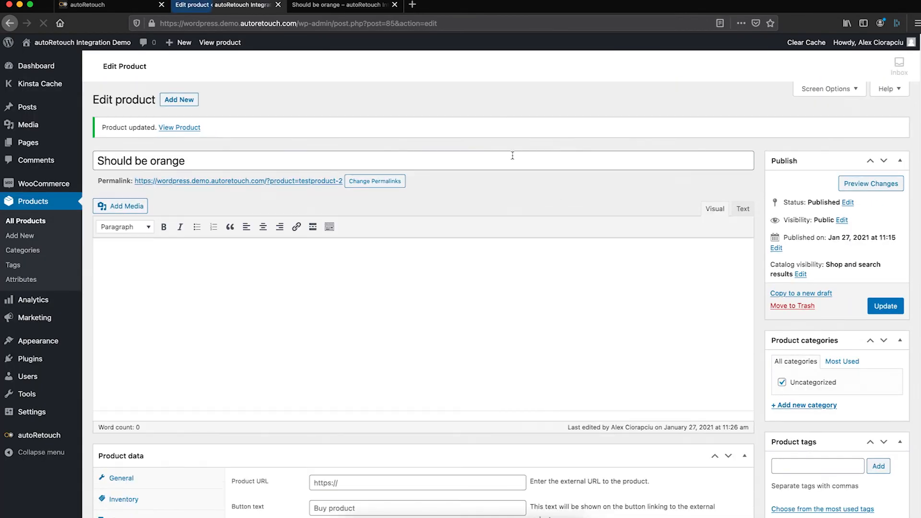
Reload the product's shop page to check its image, and return to editing the product
{"action": "left_click", "coordinate": [364, 6]}
{"action": "key", "text": "super+r"}
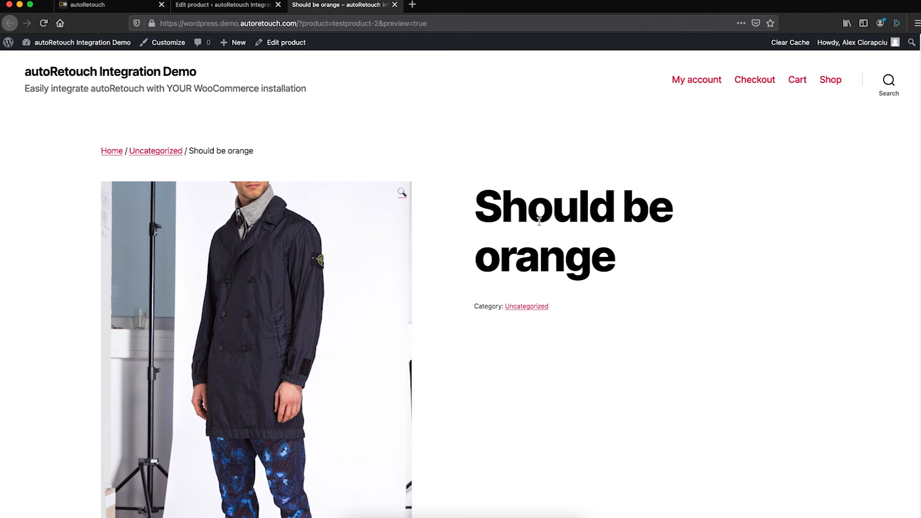
{"action": "left_click", "coordinate": [244, 7]}
Submit the current product image to autoRetouch with the "Cutout and set on orange" workflow and open the job history, leaving the product page
{"action": "scroll", "coordinate": [845, 374], "scroll_direction": "down", "scroll_amount": 6}
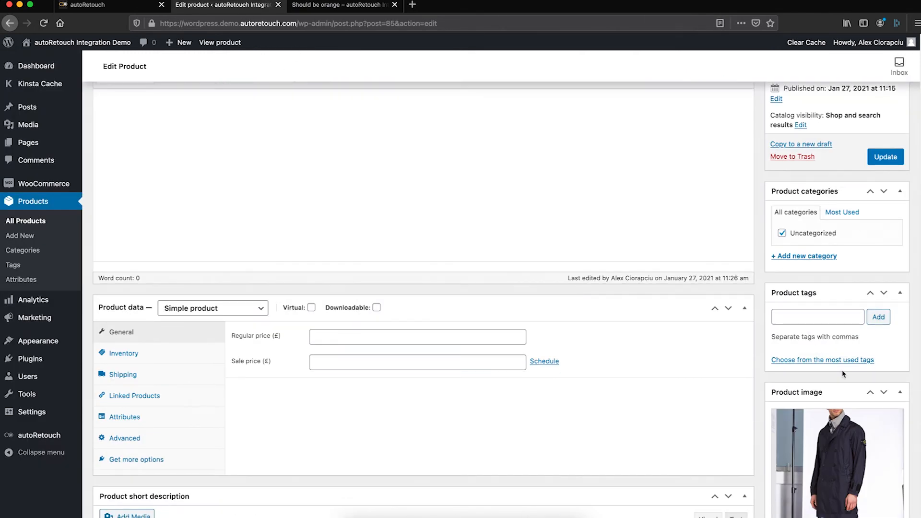
{"action": "left_click", "coordinate": [832, 373]}
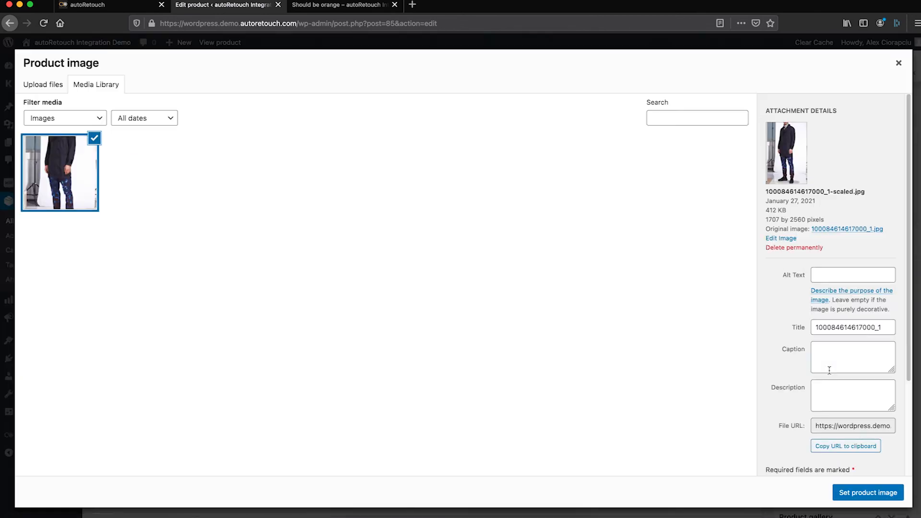
{"action": "scroll", "coordinate": [826, 288], "scroll_direction": "down", "scroll_amount": 3}
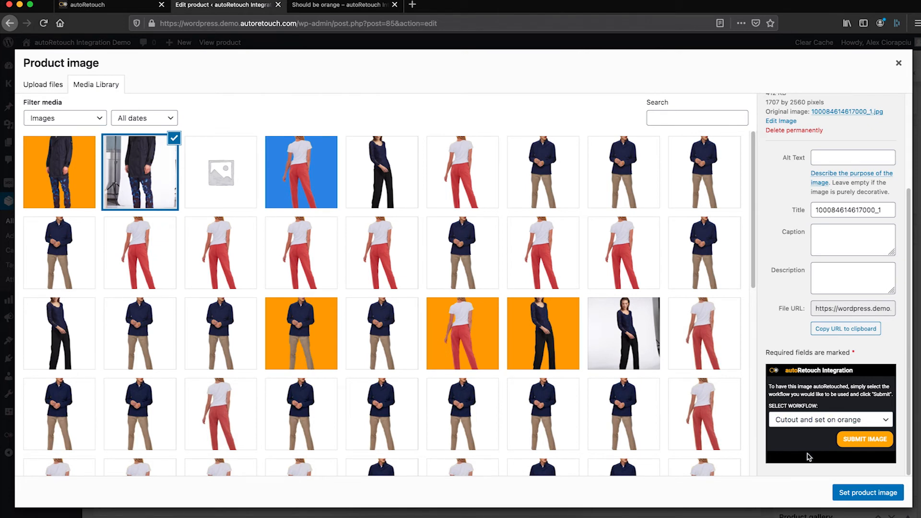
{"action": "left_click", "coordinate": [809, 425]}
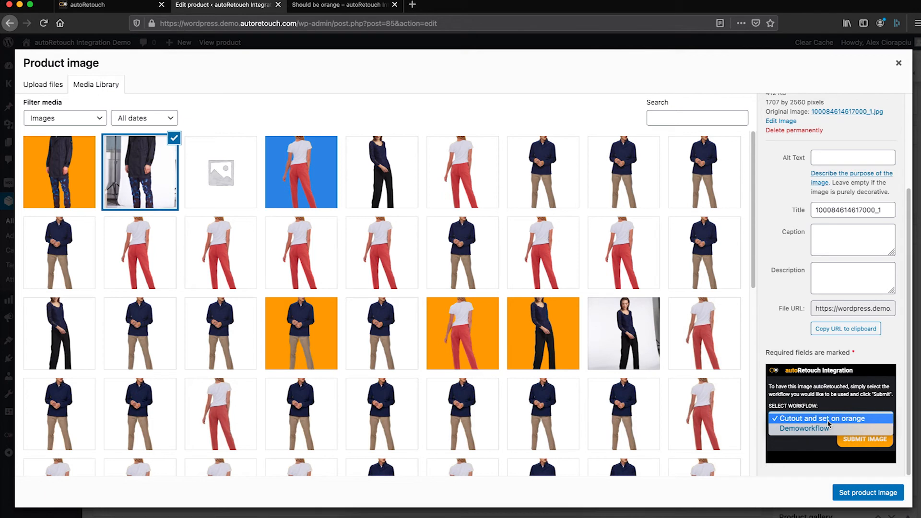
{"action": "left_click", "coordinate": [828, 418]}
{"action": "left_click", "coordinate": [869, 439]}
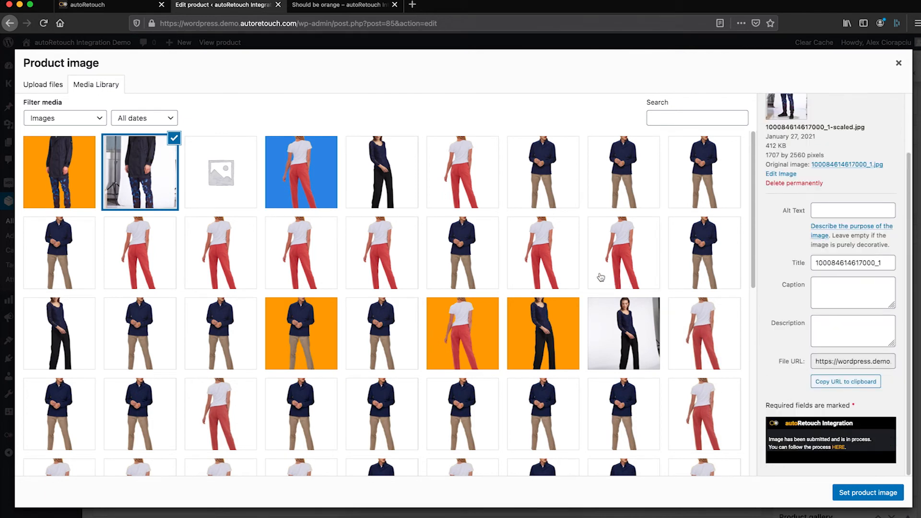
{"action": "left_click", "coordinate": [839, 447]}
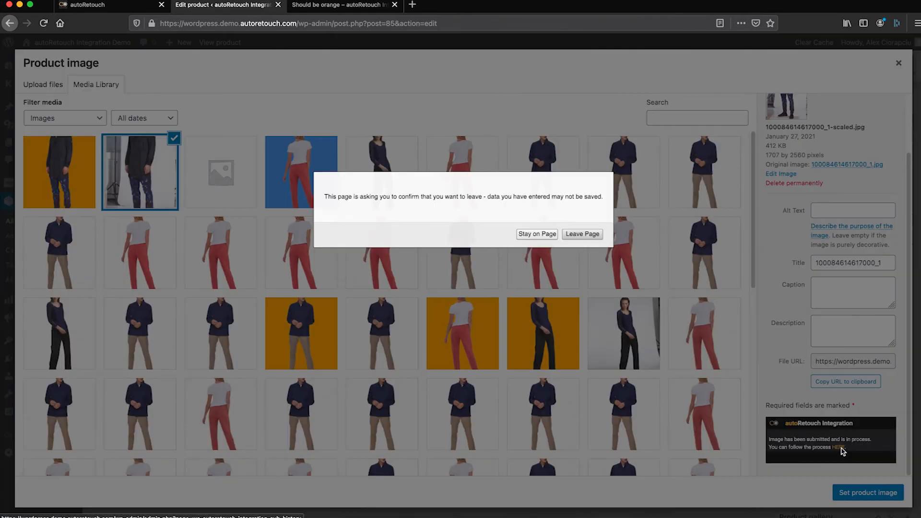
{"action": "left_click", "coordinate": [585, 235]}
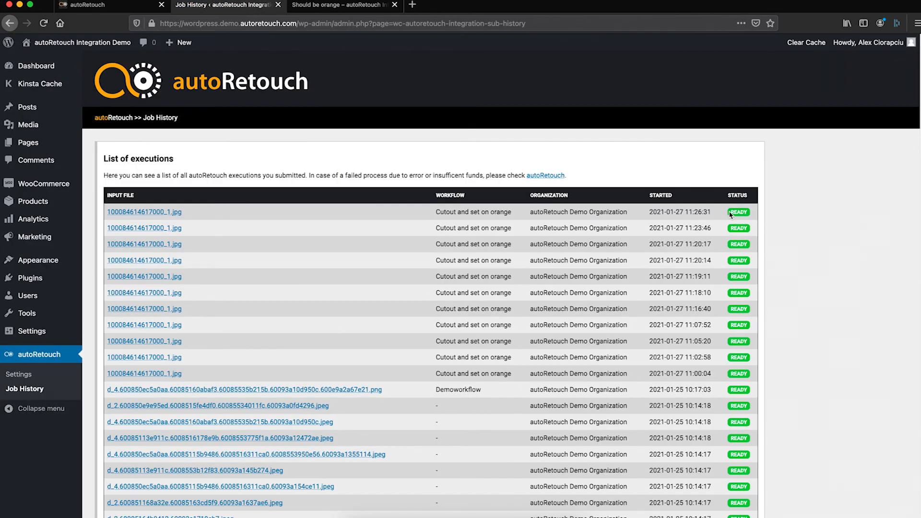
Open the "Should be orange" product for editing and set the newest orange-background photo of the dark coat as its product image
{"action": "left_click", "coordinate": [77, 204]}
{"action": "left_click", "coordinate": [199, 178]}
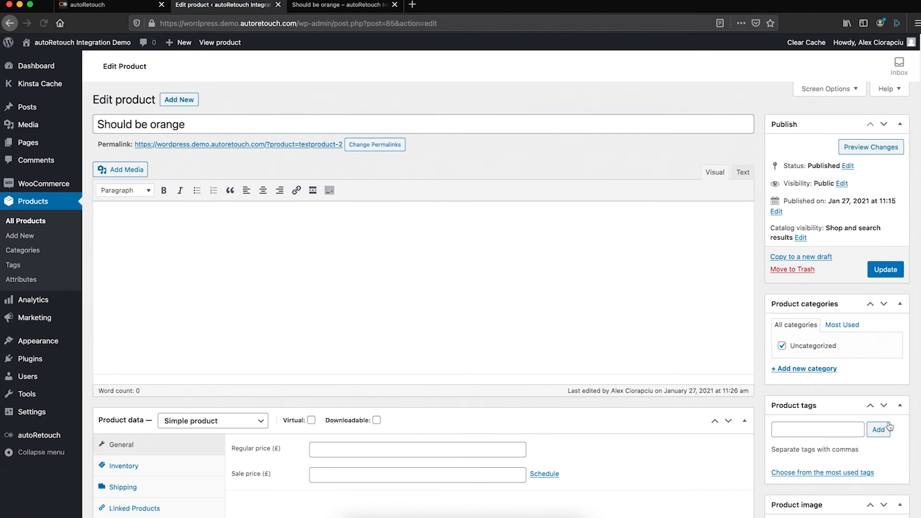
{"action": "scroll", "coordinate": [885, 422], "scroll_direction": "down", "scroll_amount": 5}
{"action": "left_click", "coordinate": [849, 422]}
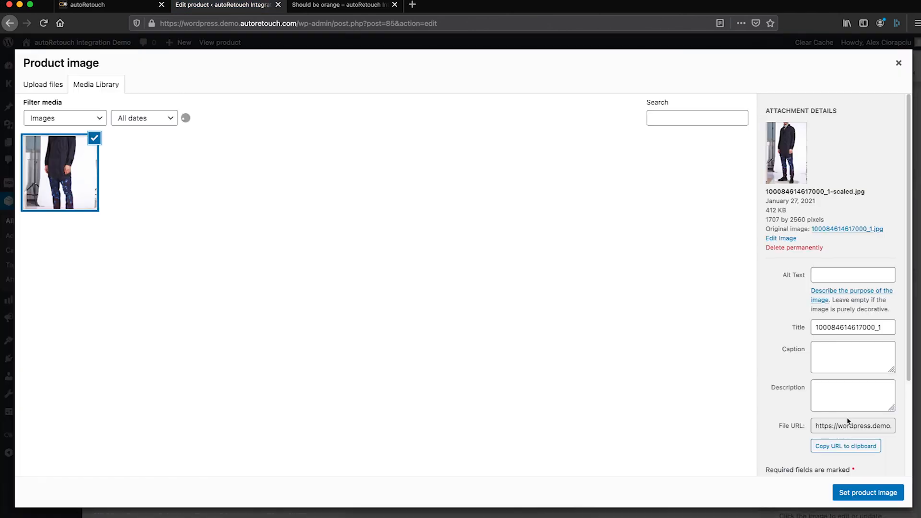
{"action": "left_click", "coordinate": [50, 162]}
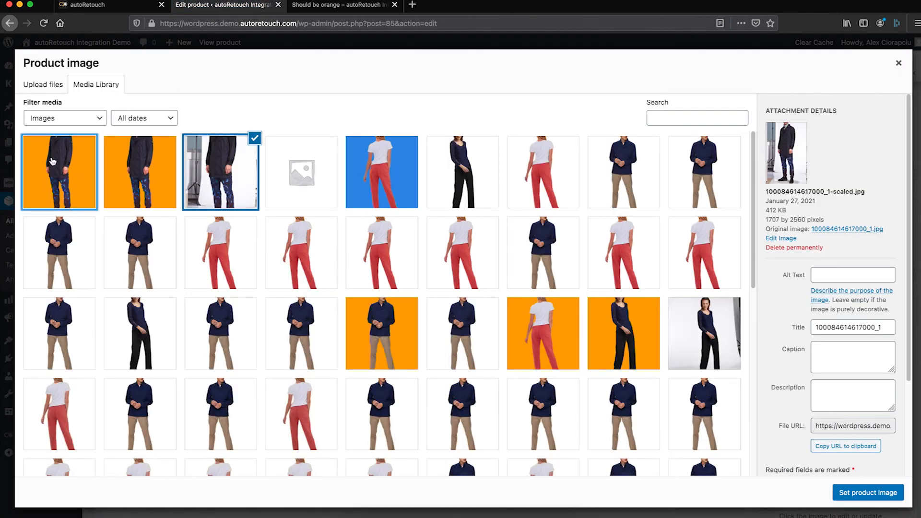
{"action": "left_click", "coordinate": [841, 491]}
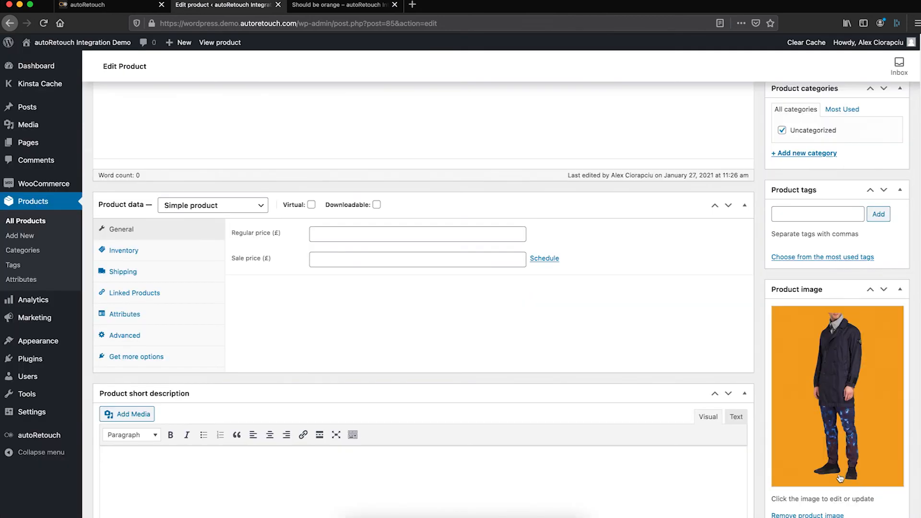
Update the product and reload its shop page to check the product image
{"action": "scroll", "coordinate": [738, 294], "scroll_direction": "up", "scroll_amount": 5}
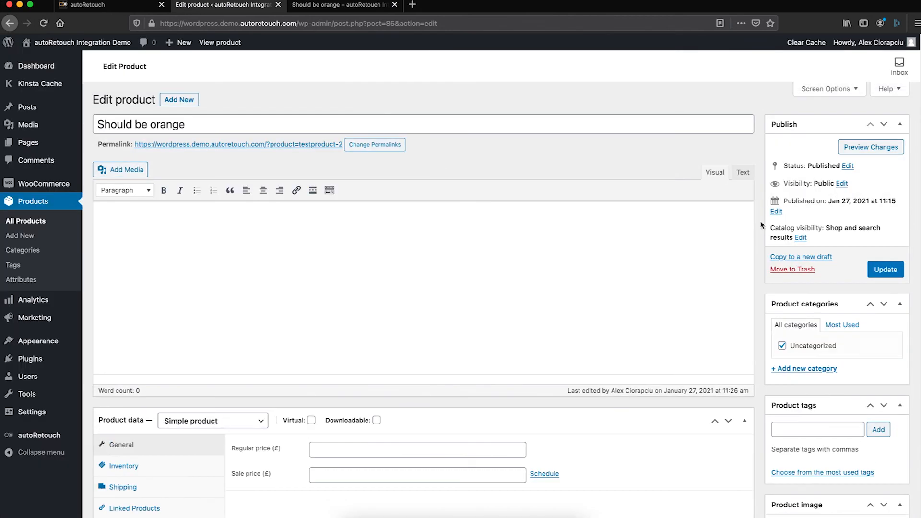
{"action": "left_click", "coordinate": [882, 270]}
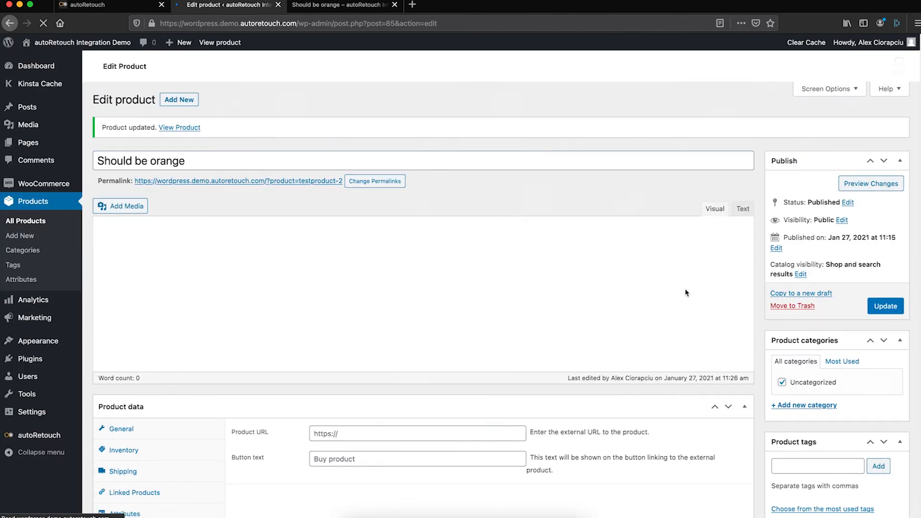
{"action": "left_click", "coordinate": [344, 9]}
{"action": "key", "text": "super+r"}
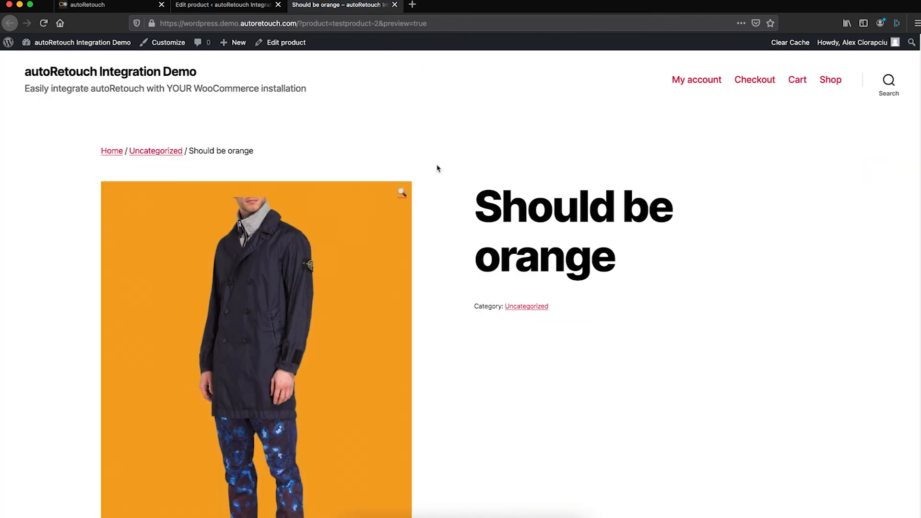